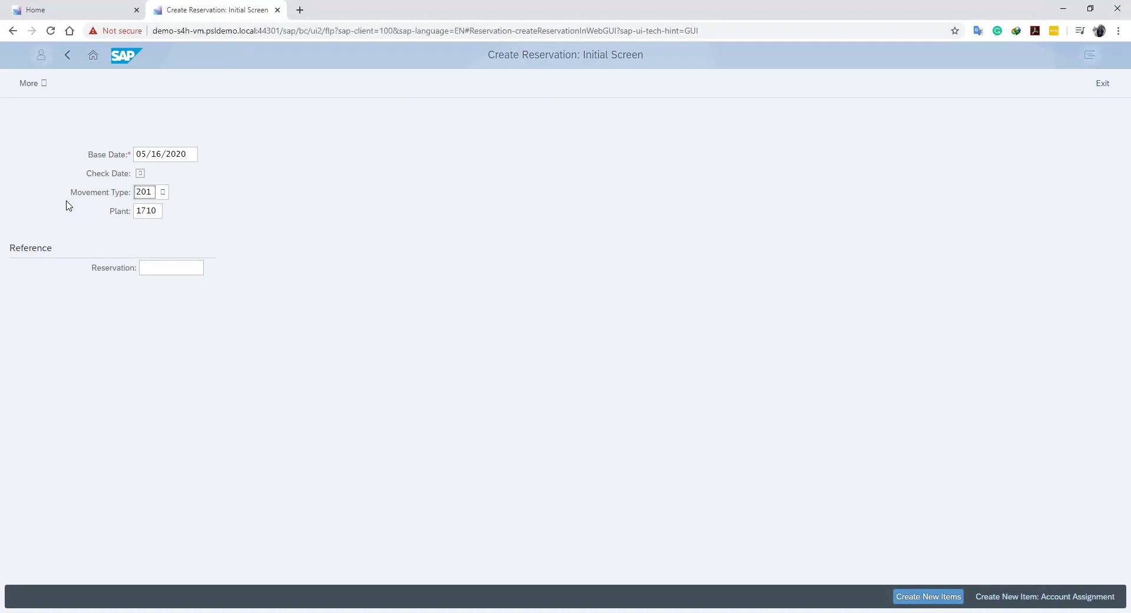
Step: Change the reservation base date from 05/16/2020 to 05/18/2020 using the calendar
key(Return)
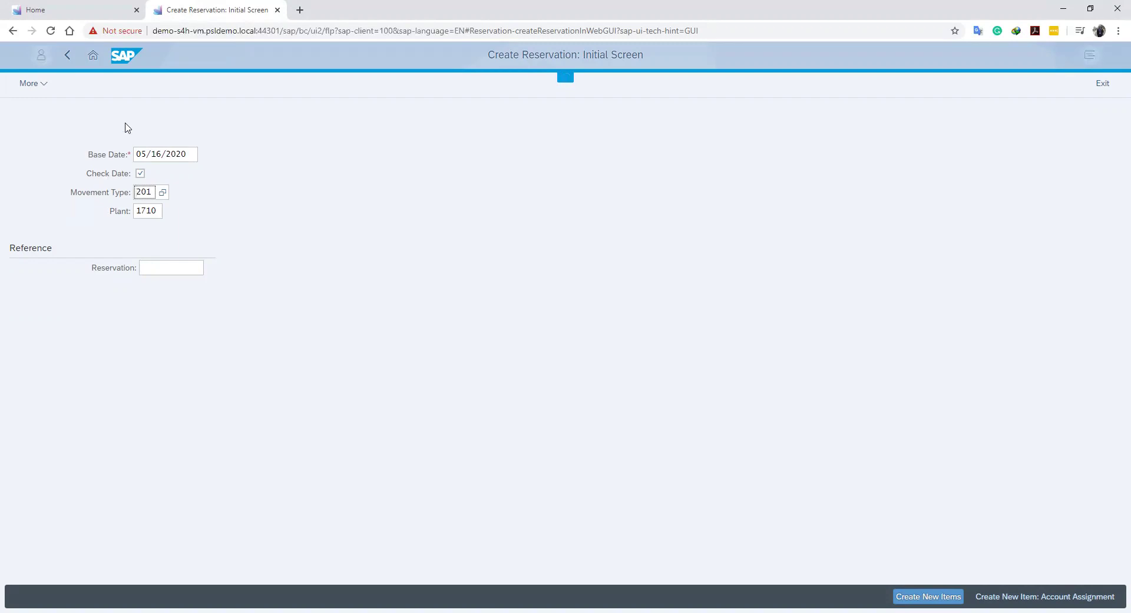
click(187, 152)
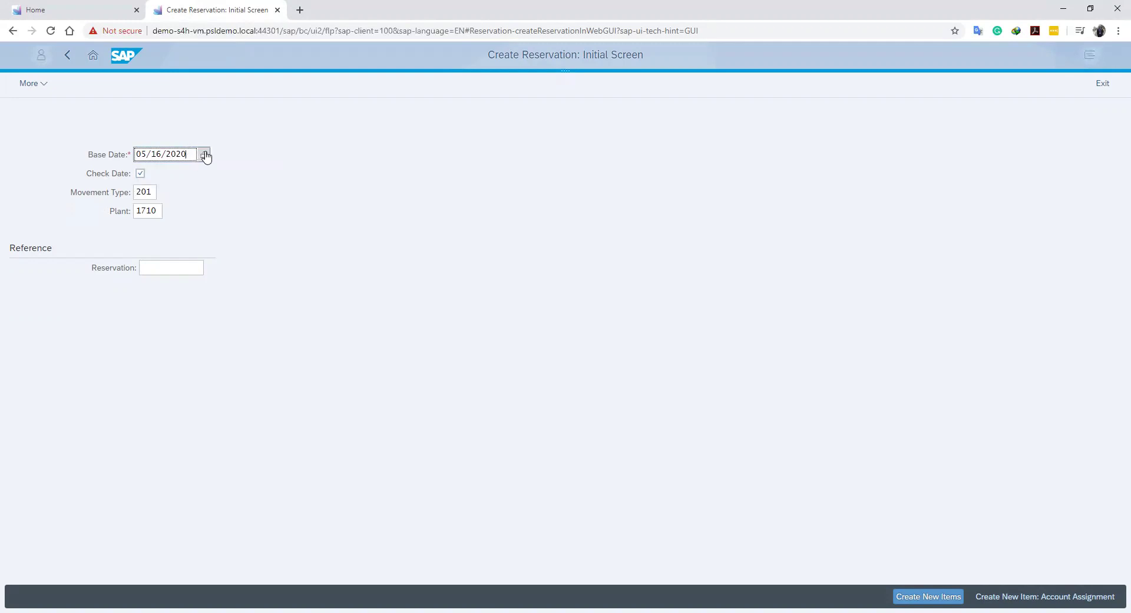
click(203, 160)
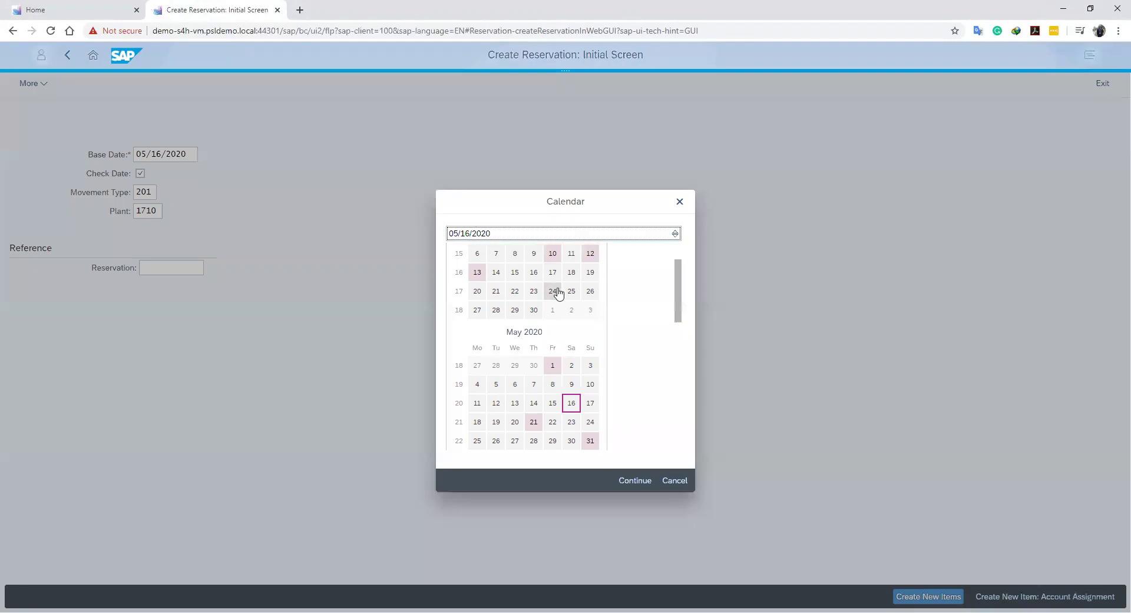
click(478, 423)
click(635, 480)
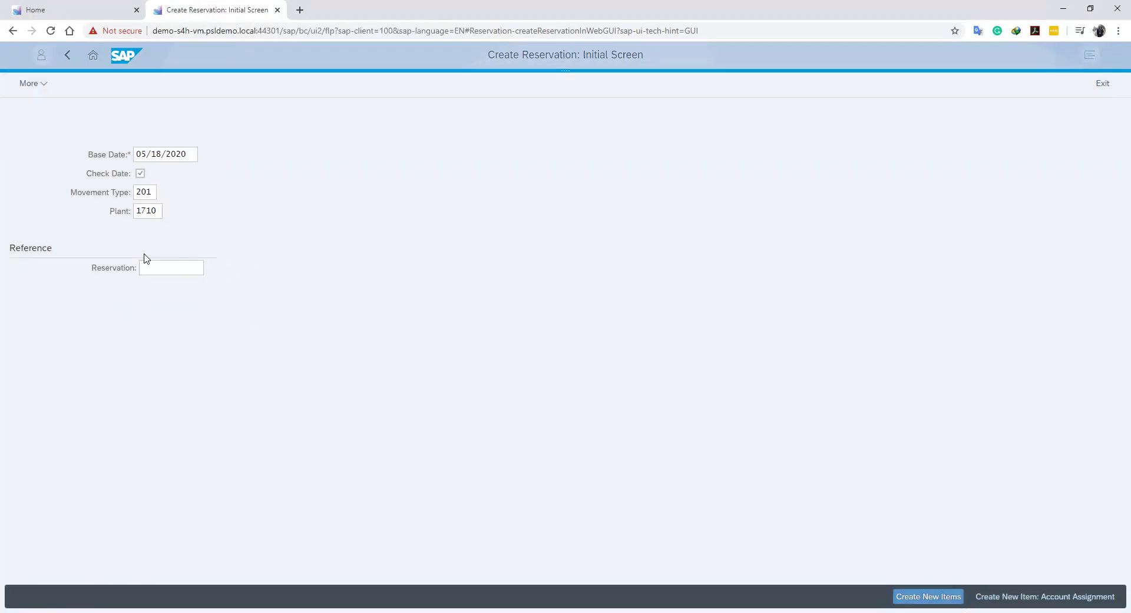
click(154, 191)
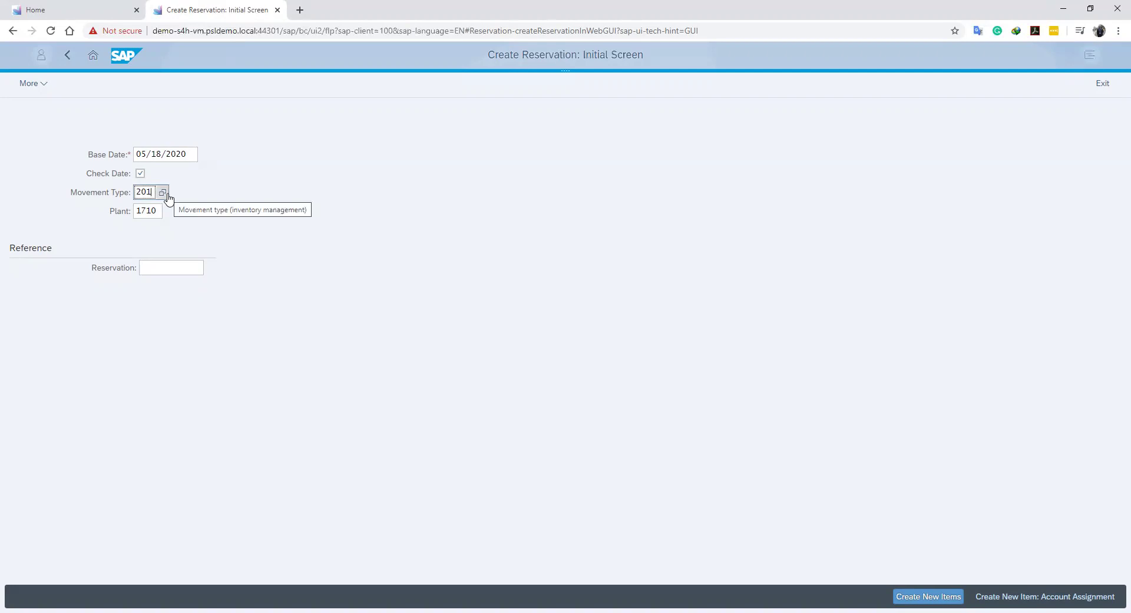
click(168, 199)
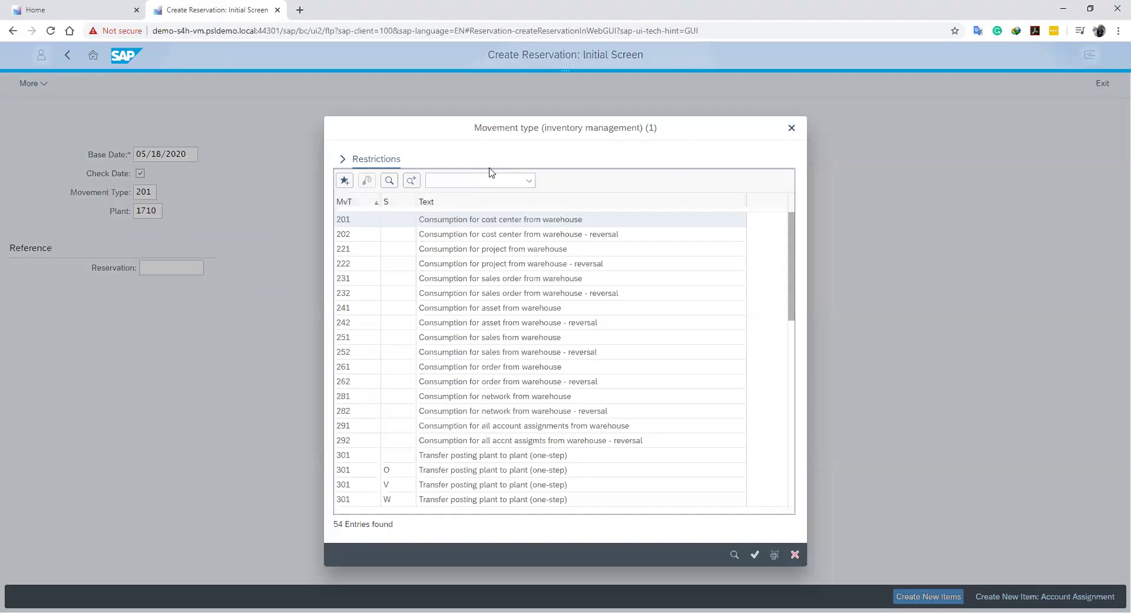
click(547, 223)
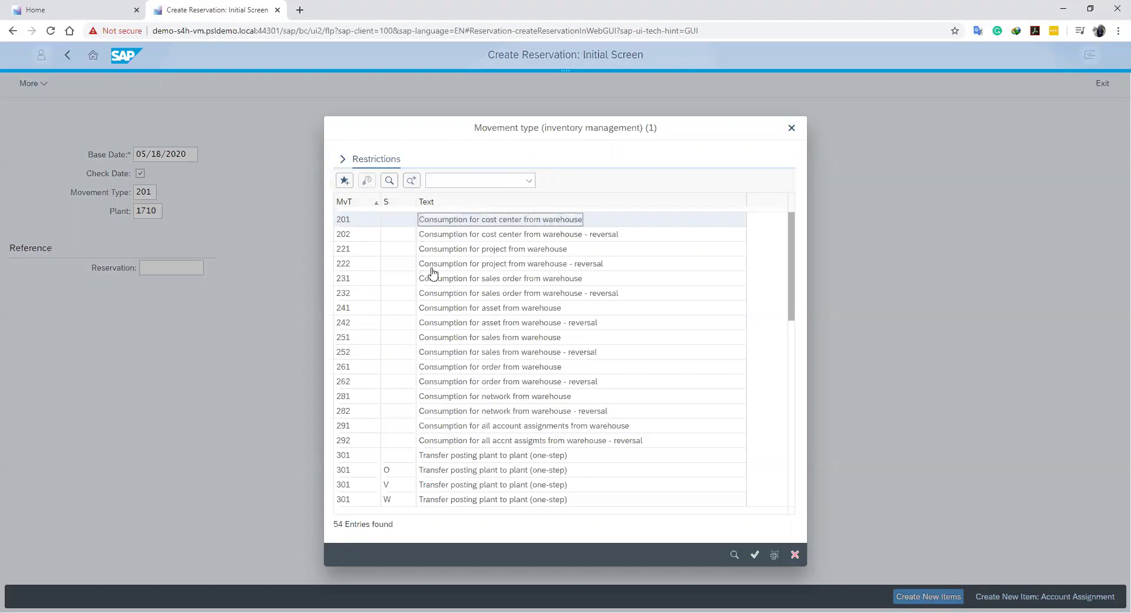
click(756, 554)
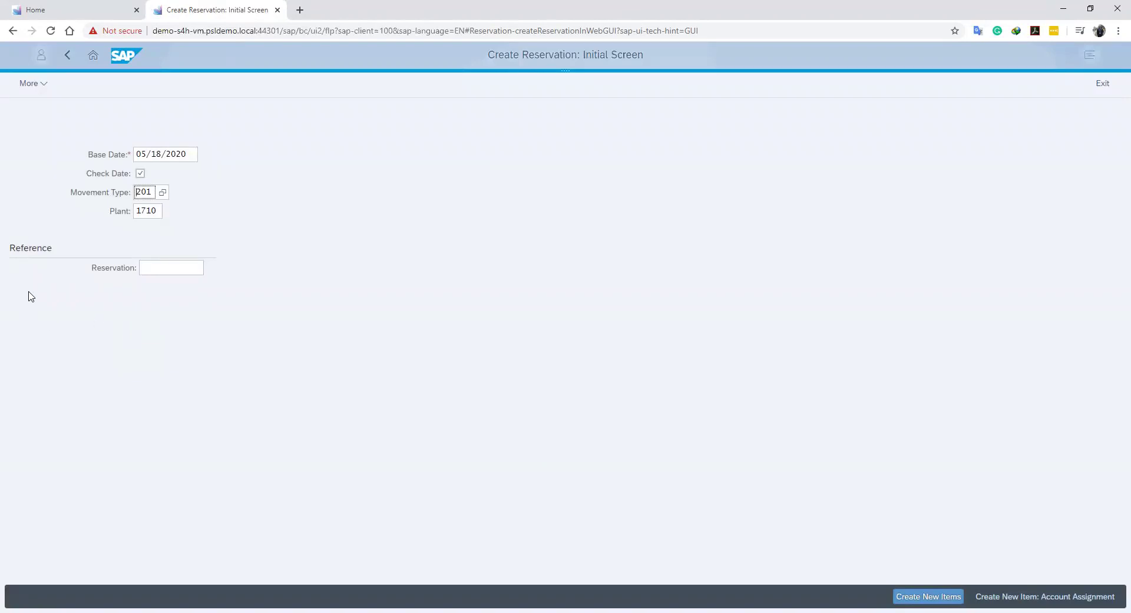
Step: Correct the plant to 1710 (Palo Alto) from the suggestion list
click(158, 210)
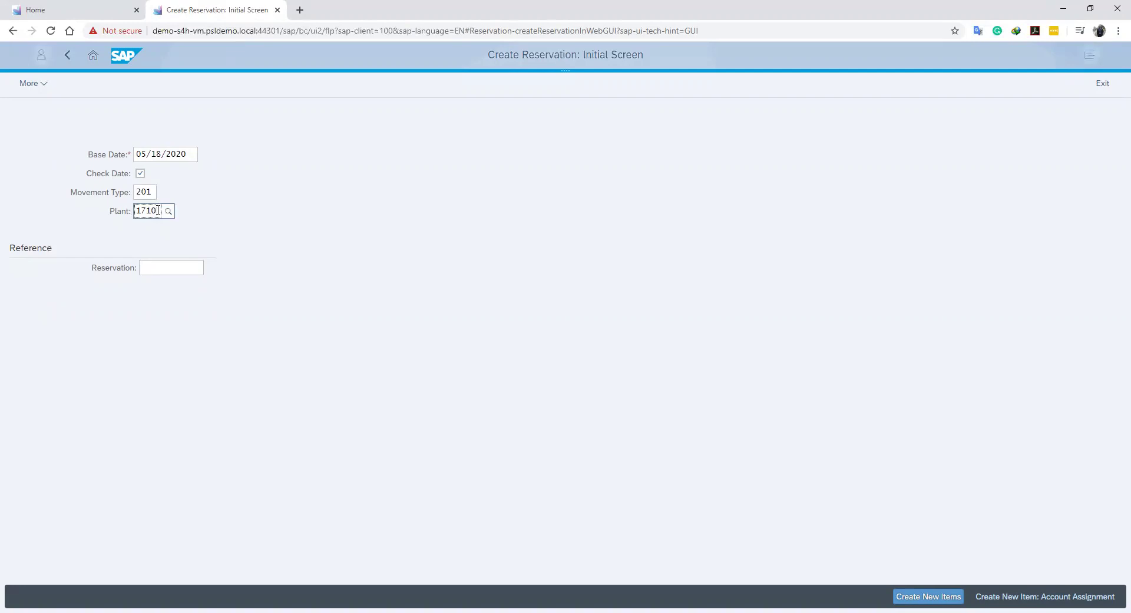
key(BackSpace)
text(0)
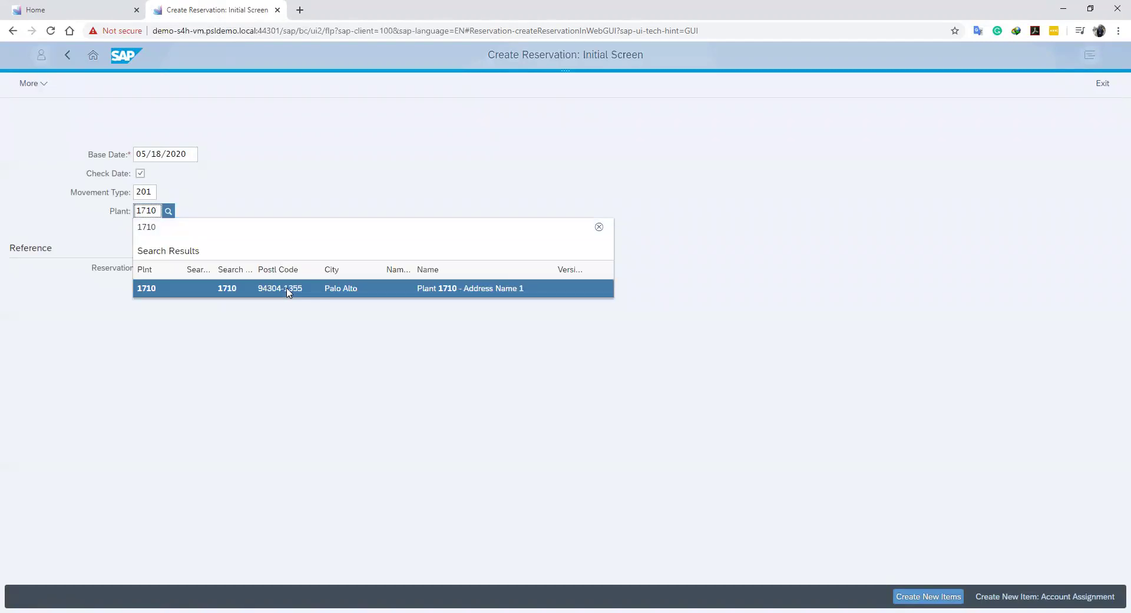
click(289, 292)
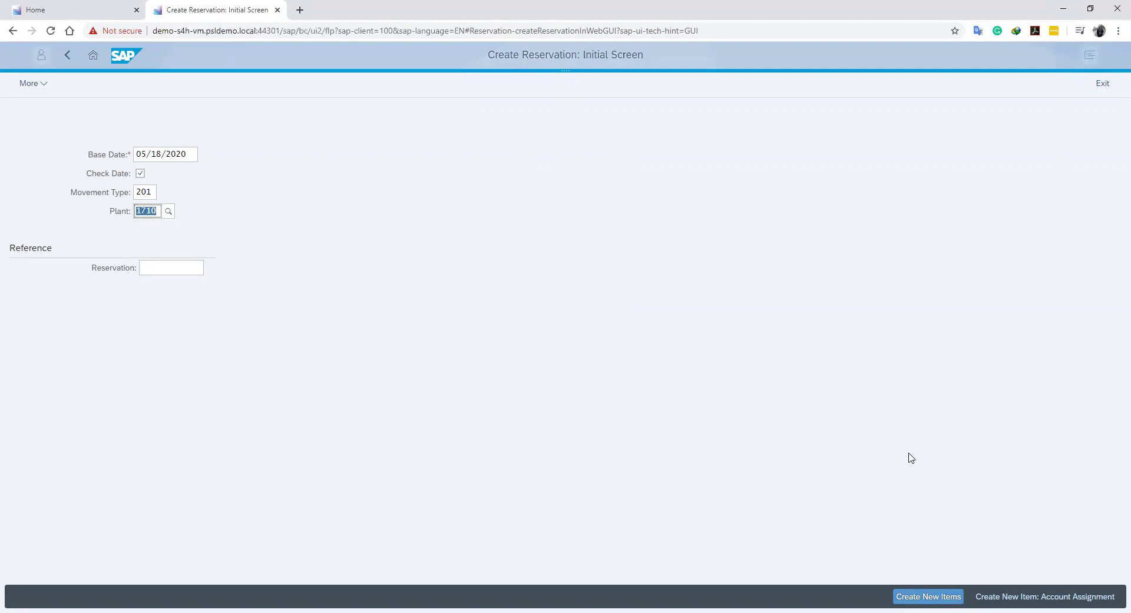
Step: Go to the New Items screen and enter the goods recipient's name
click(913, 596)
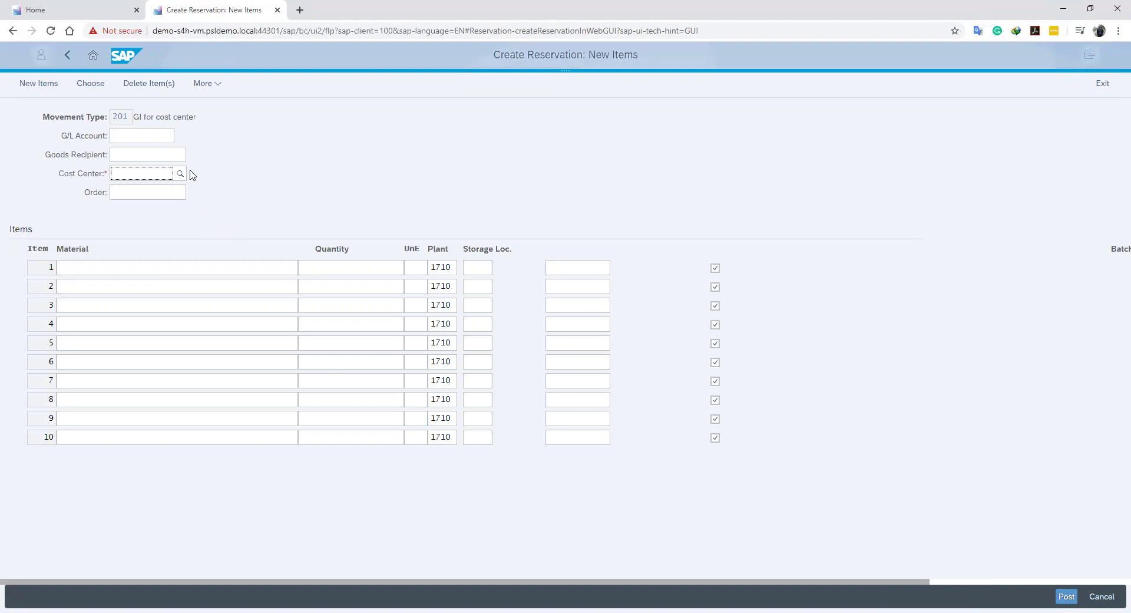
click(152, 154)
text(Phillip)
Step: Assign cost center US10_ADM1 (Finance Operations) by searching 'us'
click(151, 175)
text(us)
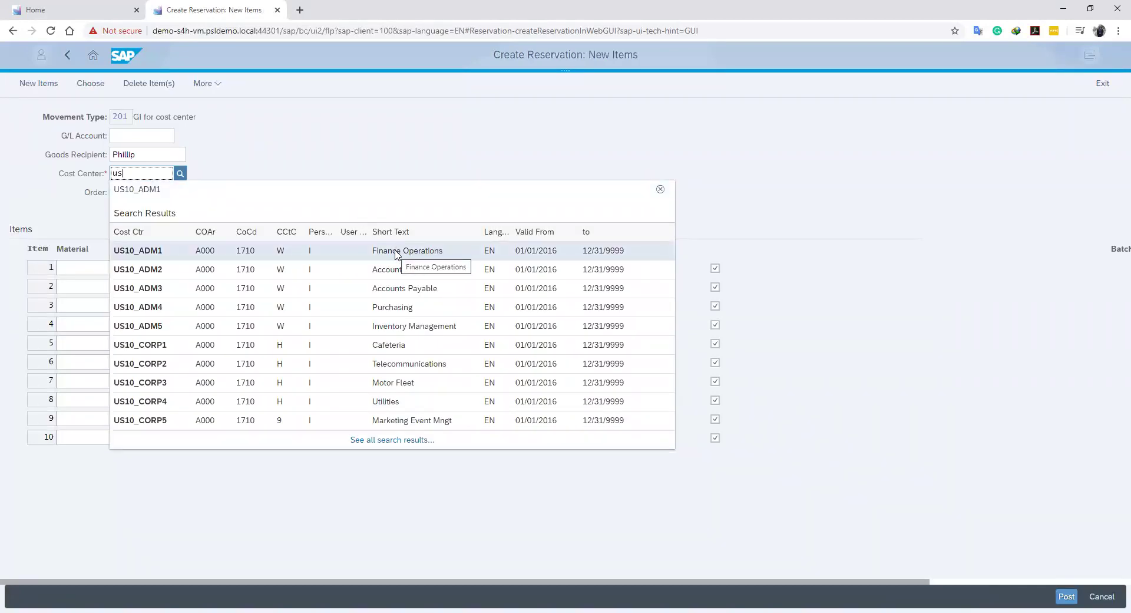
click(395, 252)
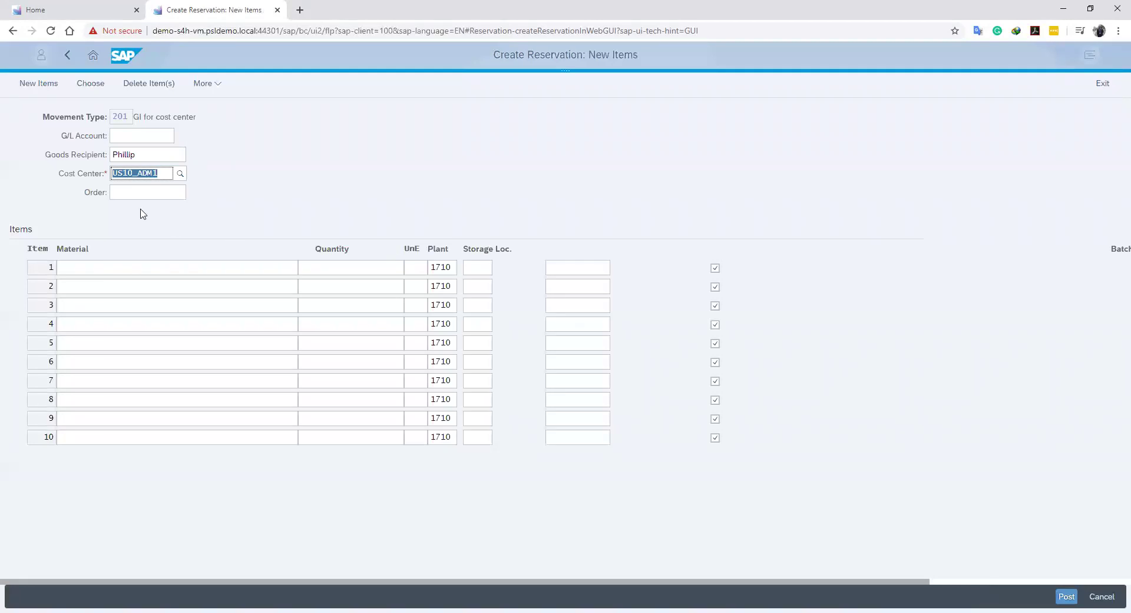
click(291, 165)
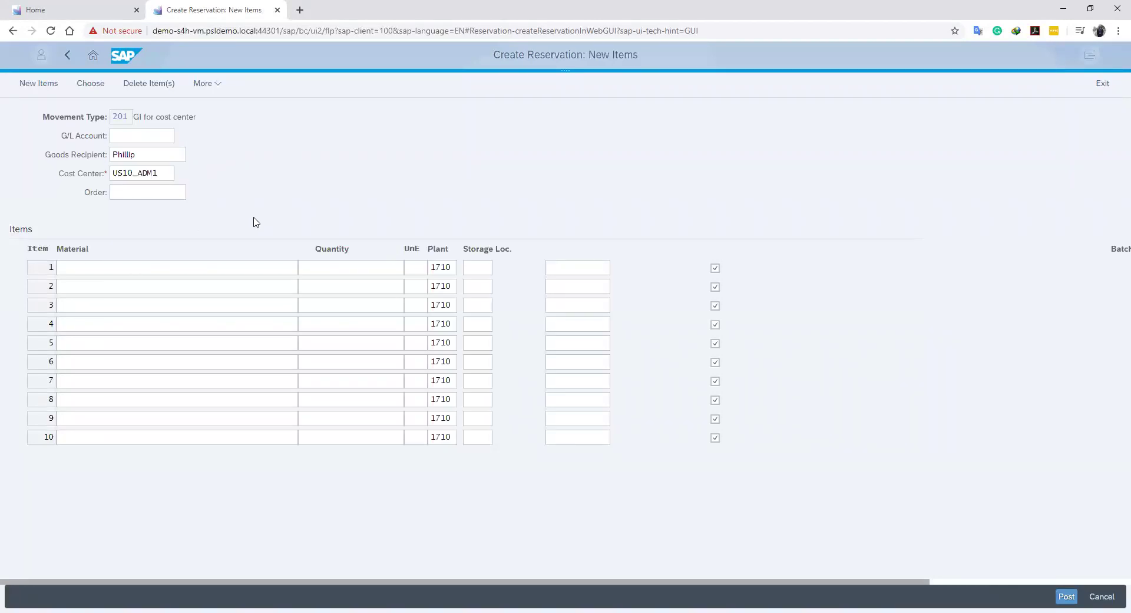
Step: Set item 1 to material 11 (ARCH FILE), found by searching 'arch', with quantity 15
click(232, 268)
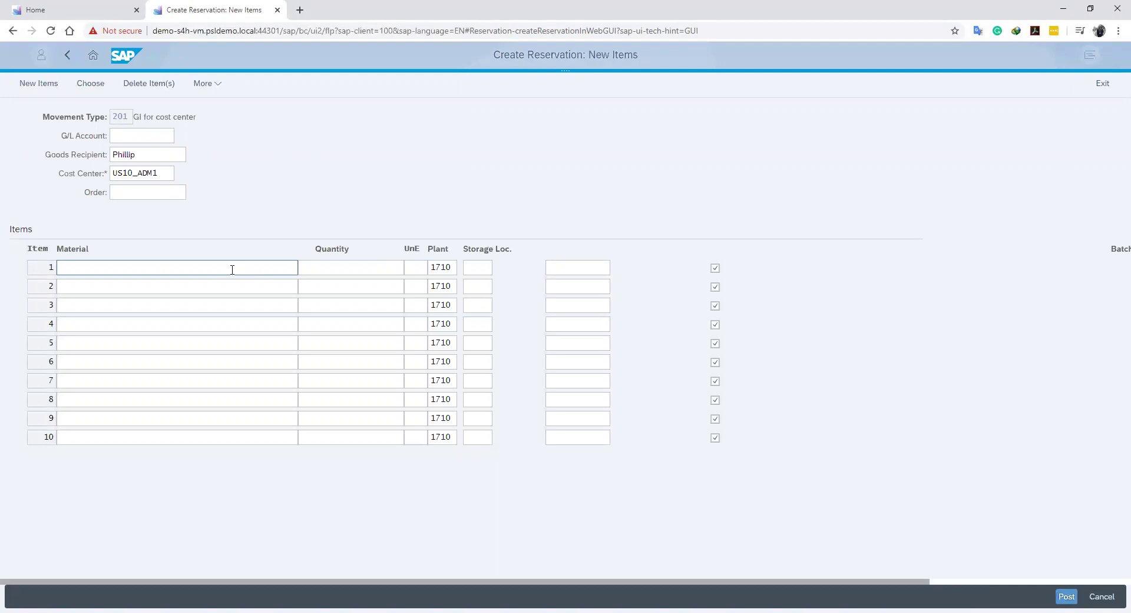
click(232, 269)
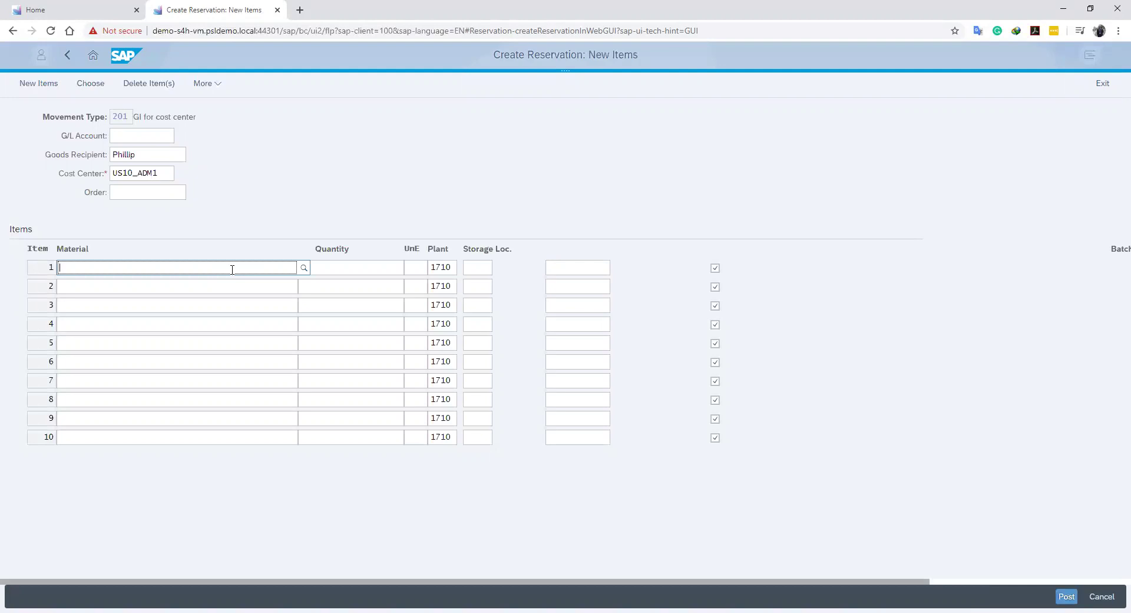
text(arch)
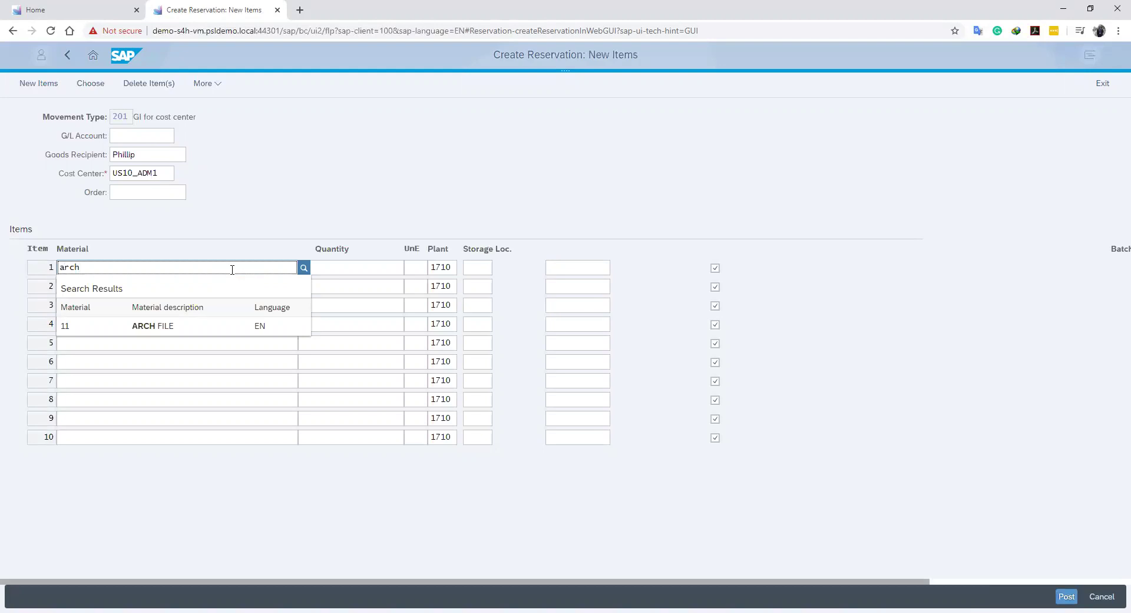
click(167, 325)
click(357, 268)
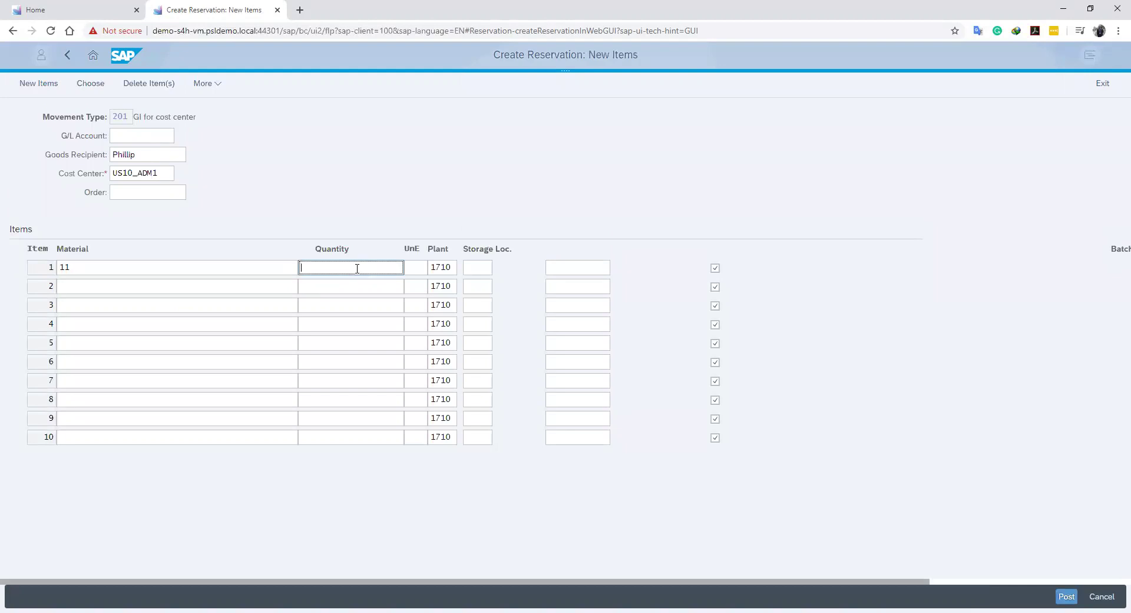
text(15)
click(1066, 598)
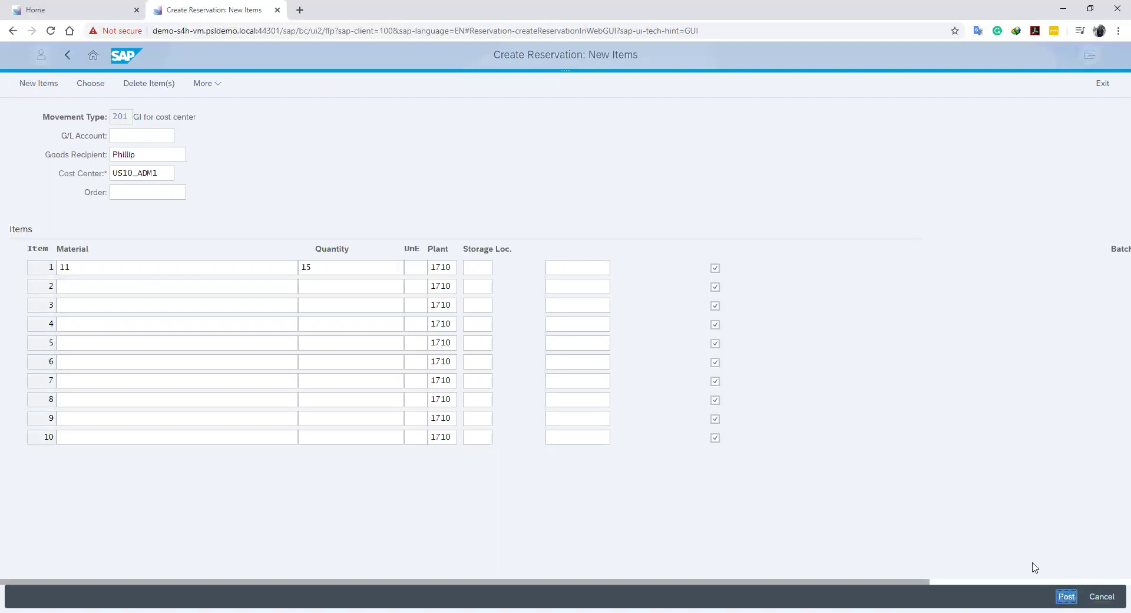